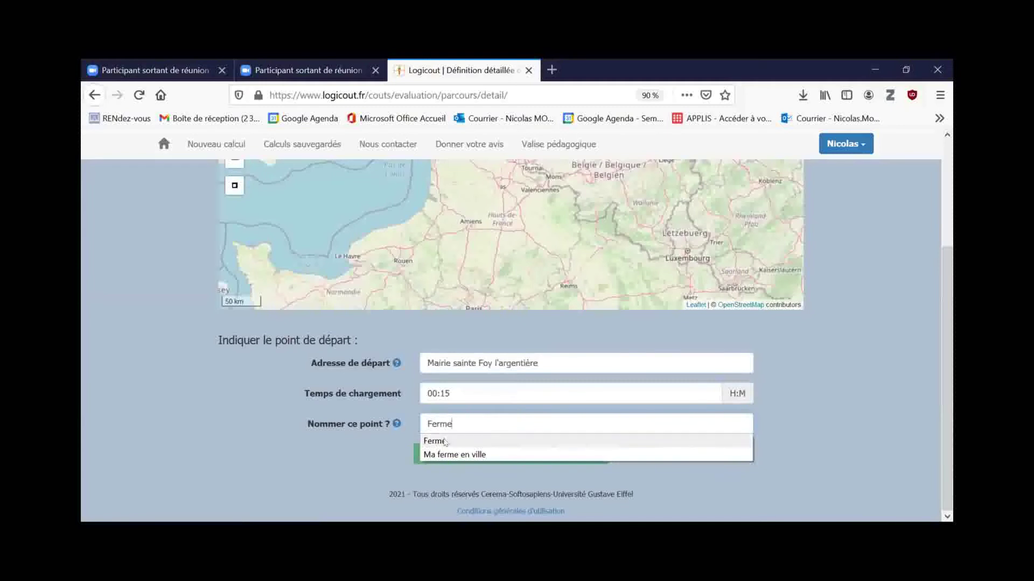
Submit the departure point named Ferme and confirm Sainte-Foy-l'Argentière, Rhône, France as its address
click(471, 457)
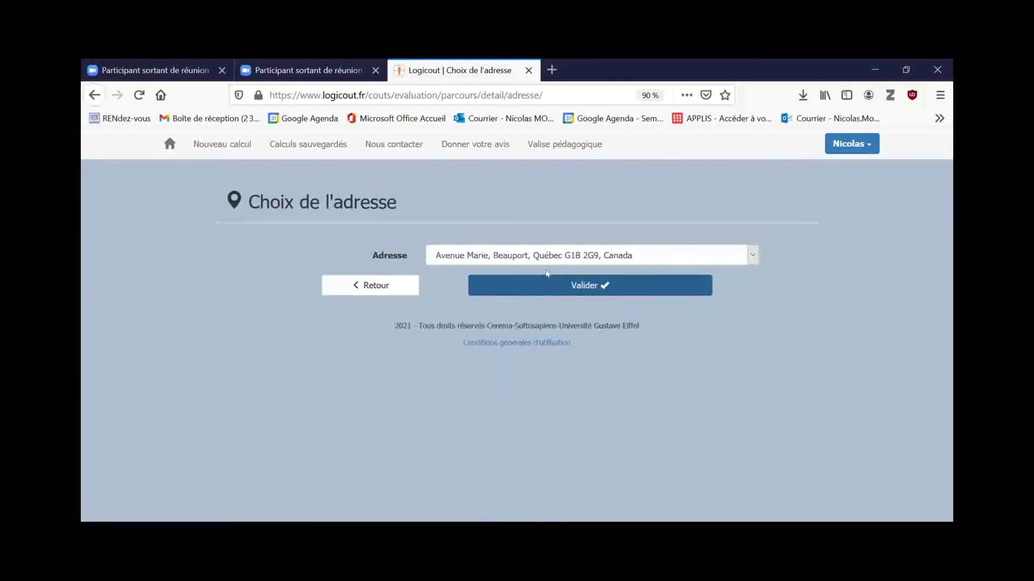
click(564, 255)
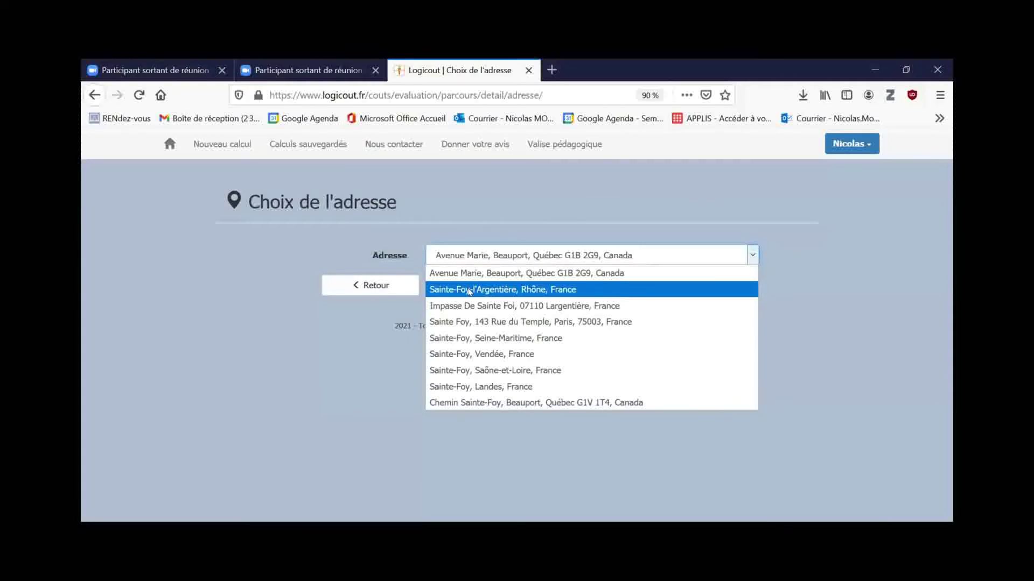
click(489, 289)
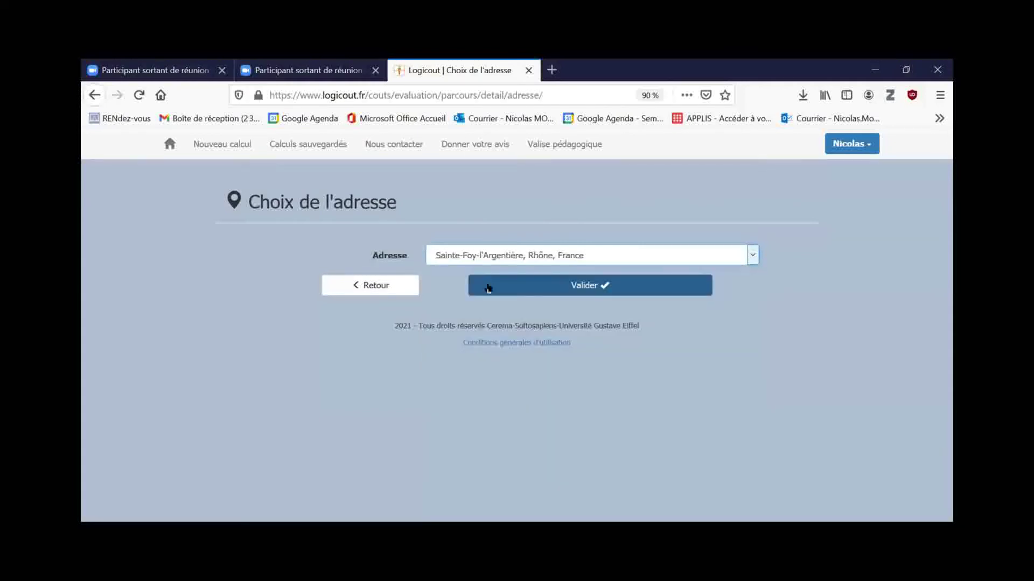
click(499, 291)
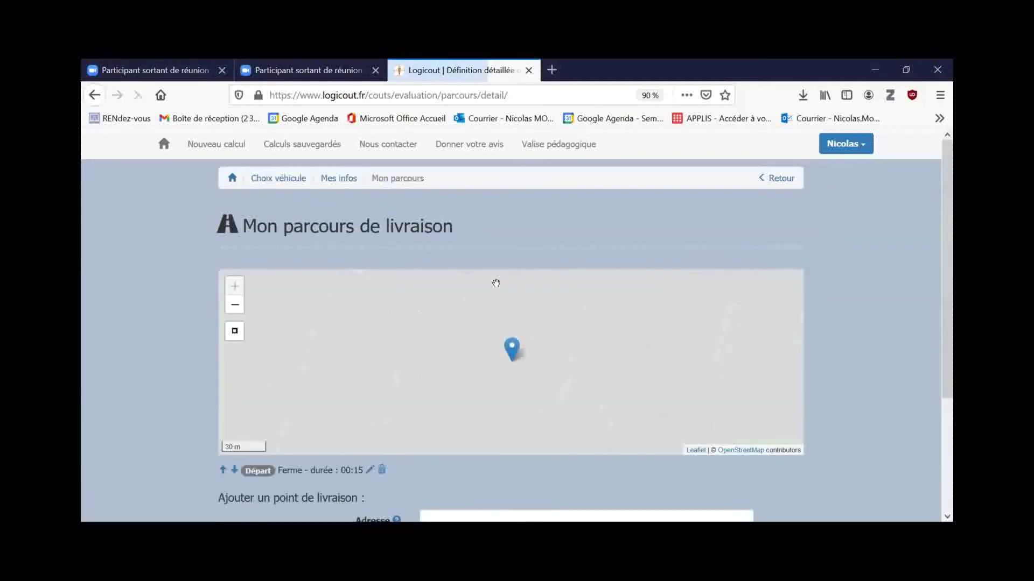
Enter the delivery point's street address in Lyon and set the time spent there to 00:20
scroll(590, 491, down, 3)
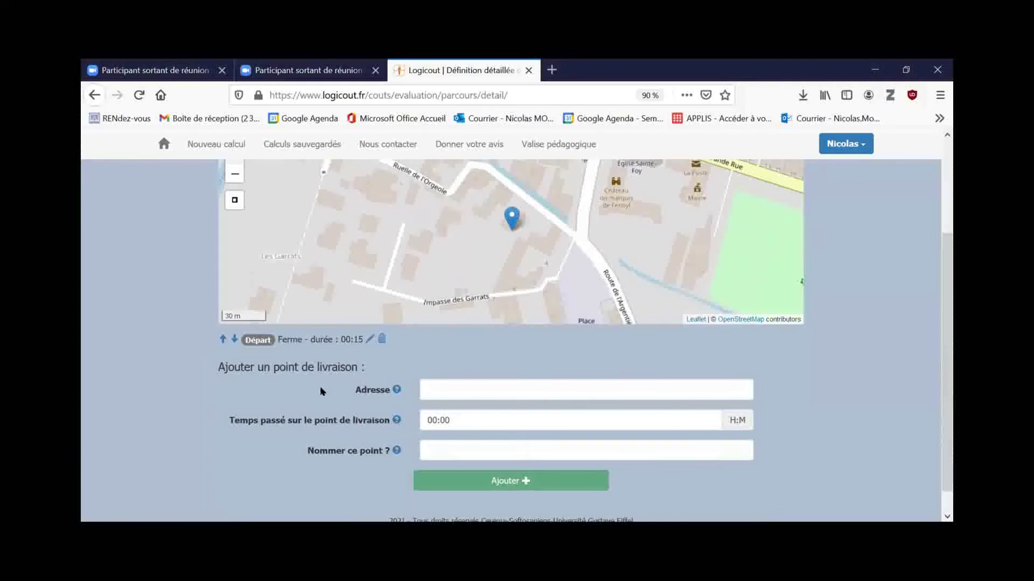
click(451, 384)
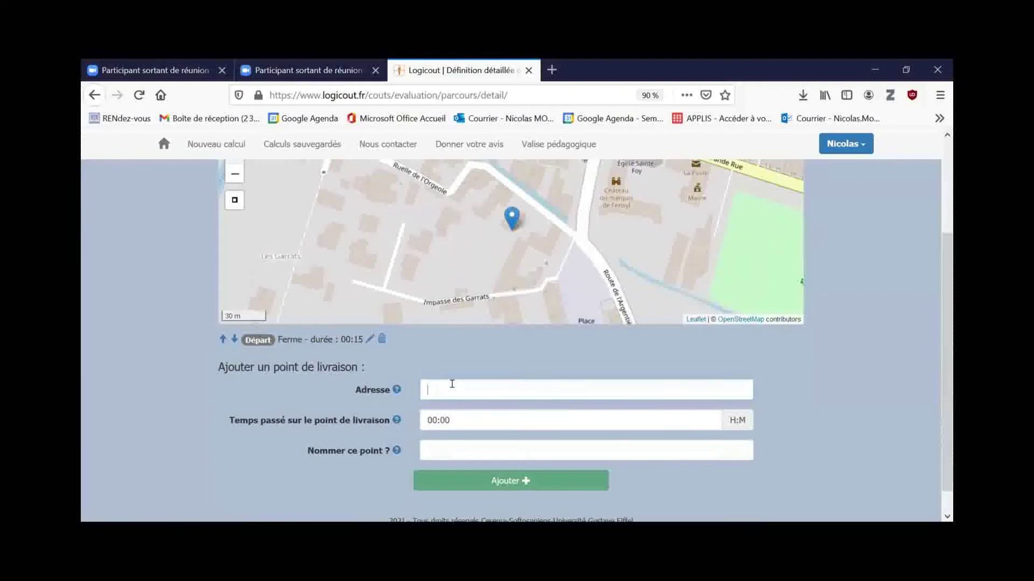
text(9)
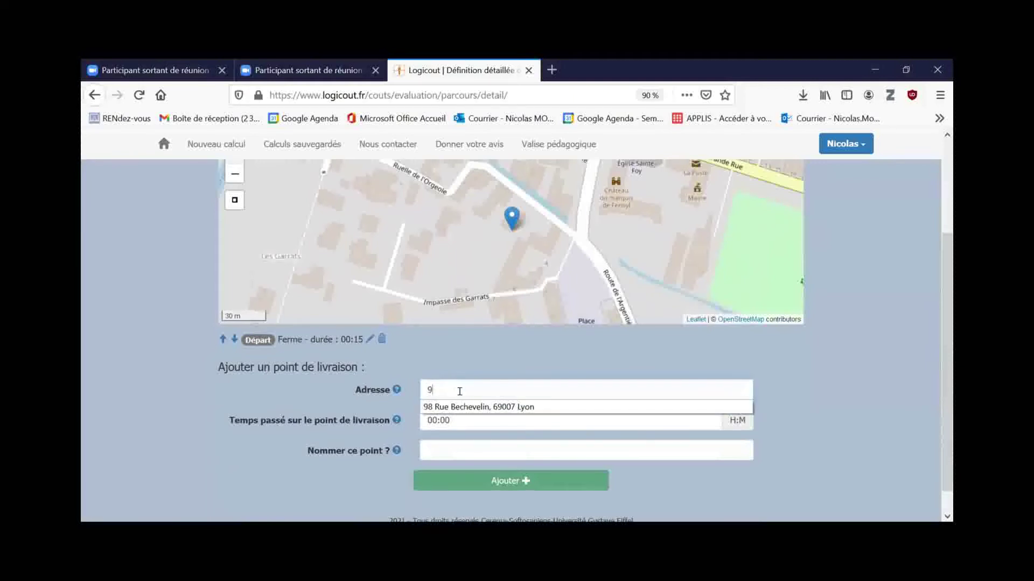
click(463, 407)
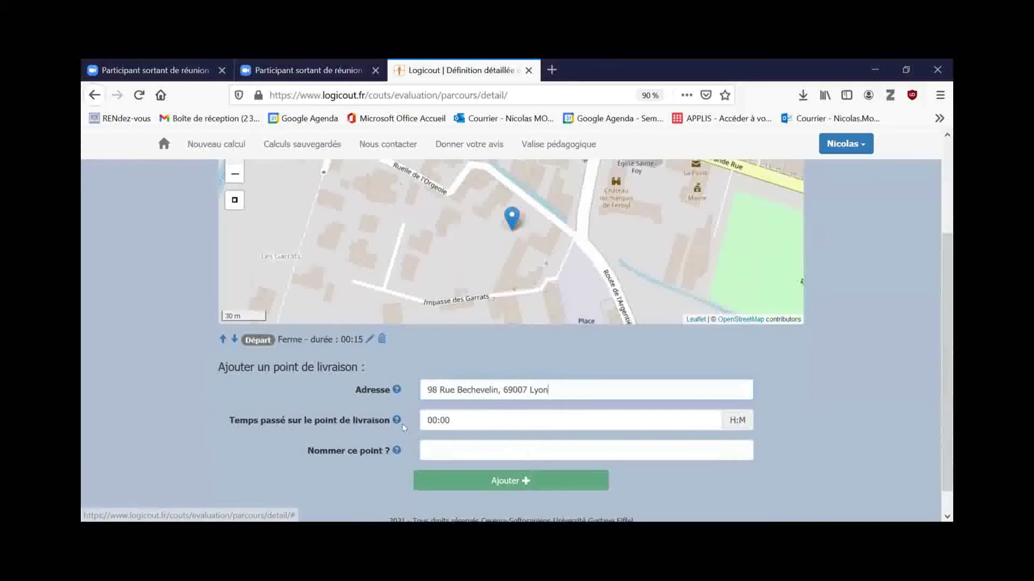
click(451, 421)
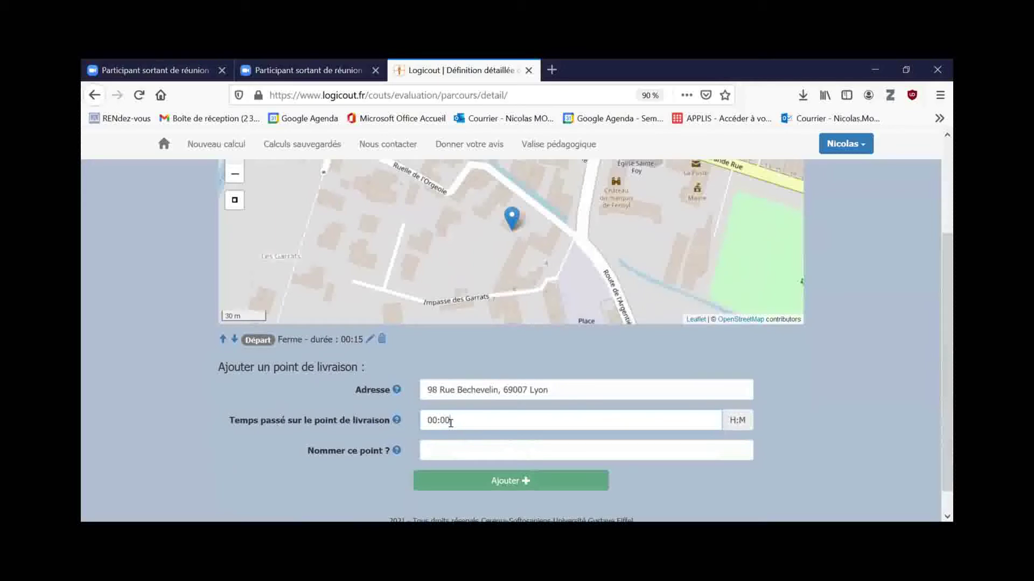
key(BackSpace)
key(BackSpace)
text(20)
Name the delivery point Scarole, add it to the route and confirm the proposed Lyon address
click(455, 438)
click(454, 450)
text(Scarole)
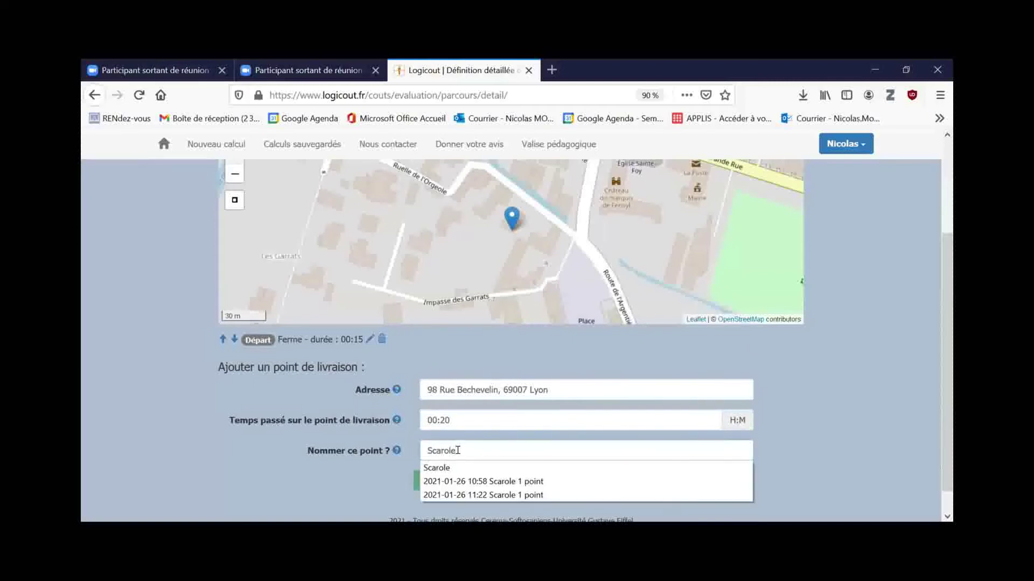
click(449, 469)
click(464, 482)
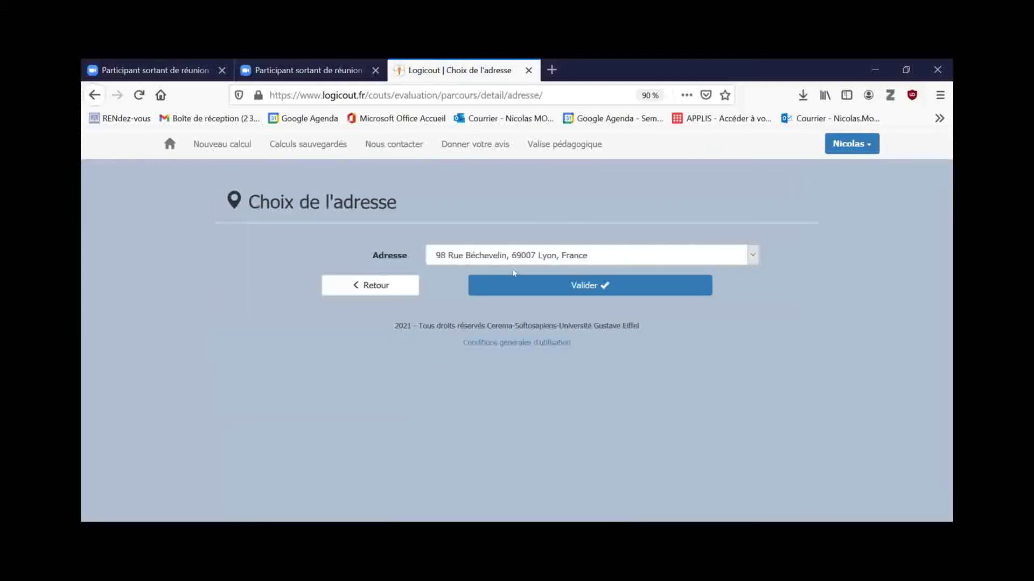
click(548, 290)
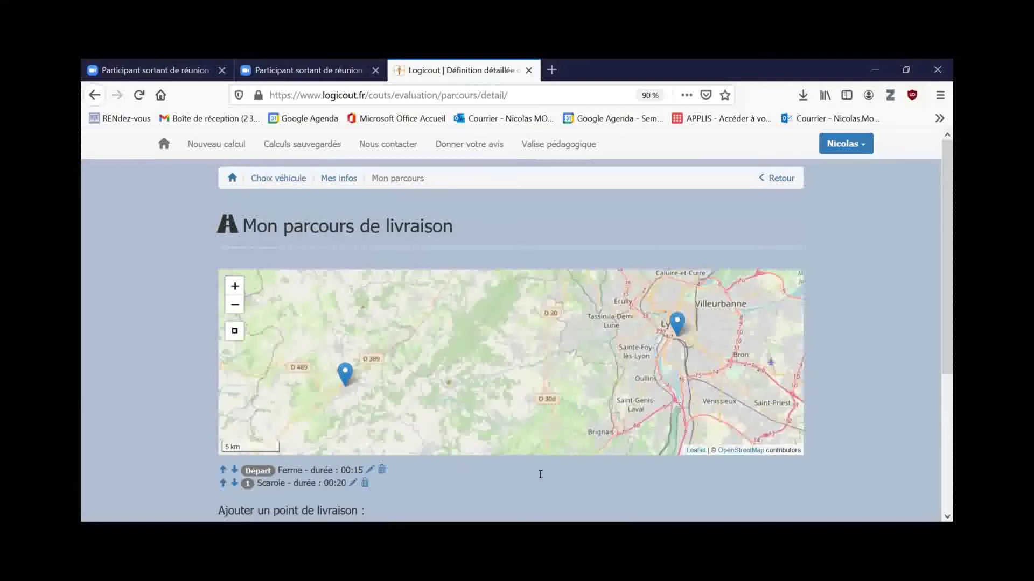
Finish the list of delivery points and proceed to the route's departure and unloading details
scroll(540, 474, down, 3)
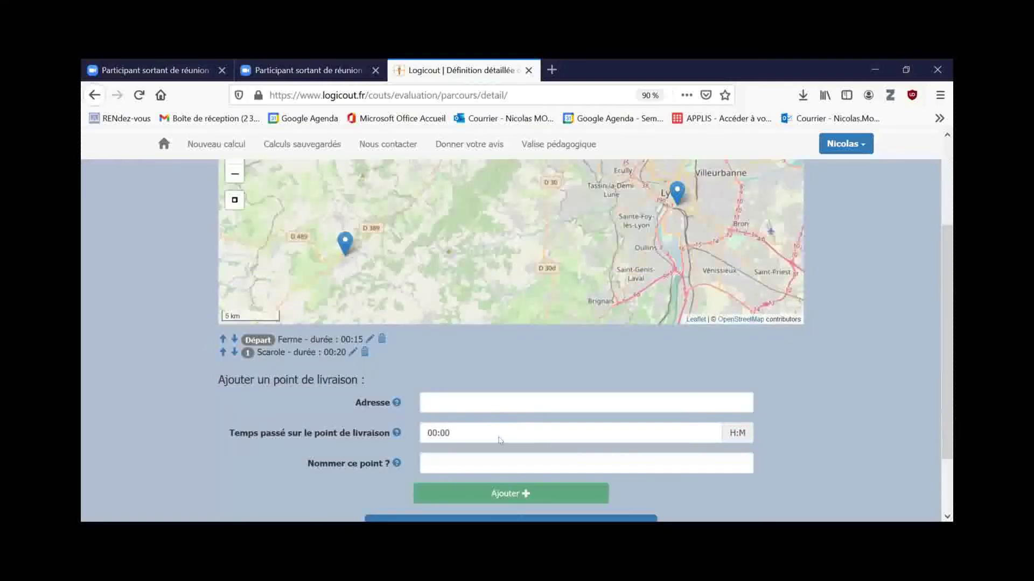
scroll(500, 440, down, 2)
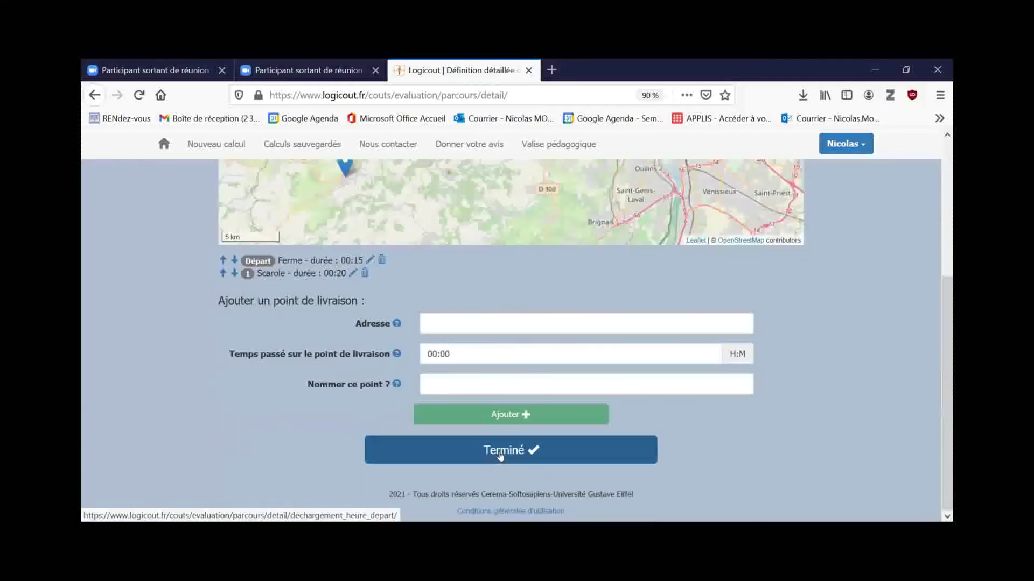
click(501, 453)
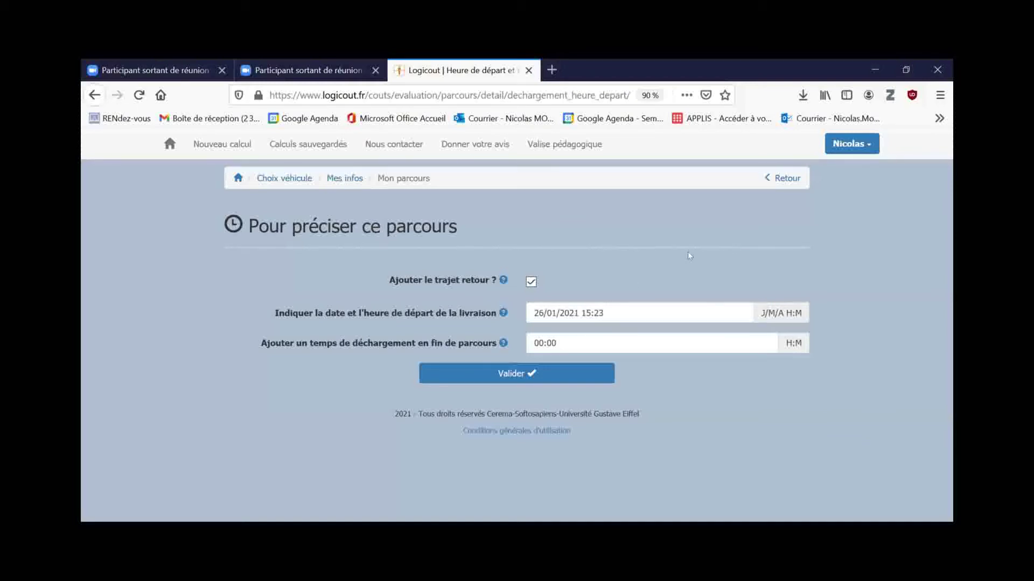
Set the delivery's departure date and time to 27/01/2021 6:00
click(591, 305)
click(589, 305)
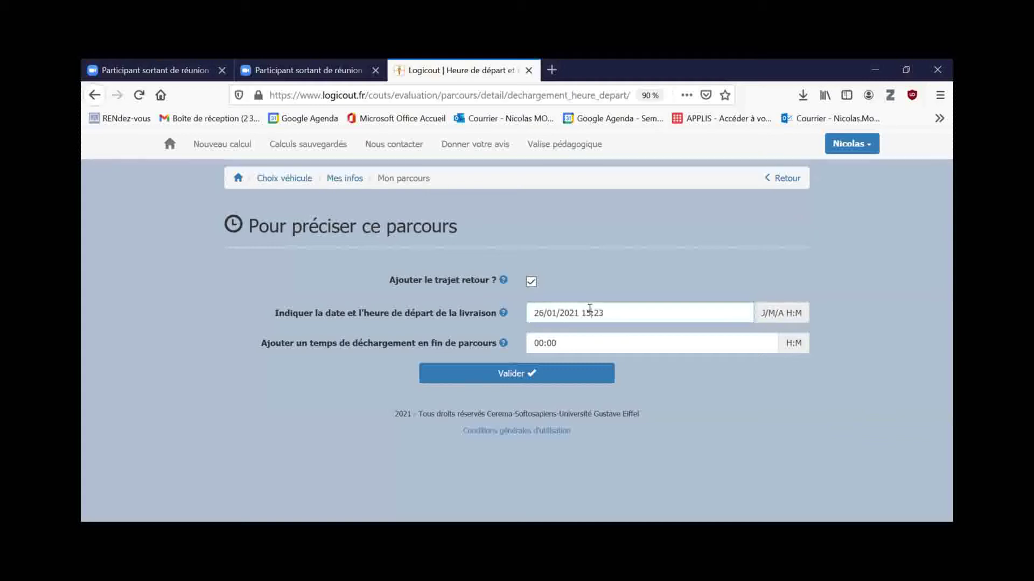
drag(594, 312, 581, 308)
click(581, 310)
double_click(582, 310)
click(581, 311)
key(Delete)
key(Delete)
text(6)
click(627, 312)
key(BackSpace)
key(BackSpace)
text(00)
click(540, 312)
key(BackSpace)
text(7)
Check the help on unloading time, set the end-of-route unloading time to 00:25 and validate the route details
click(502, 344)
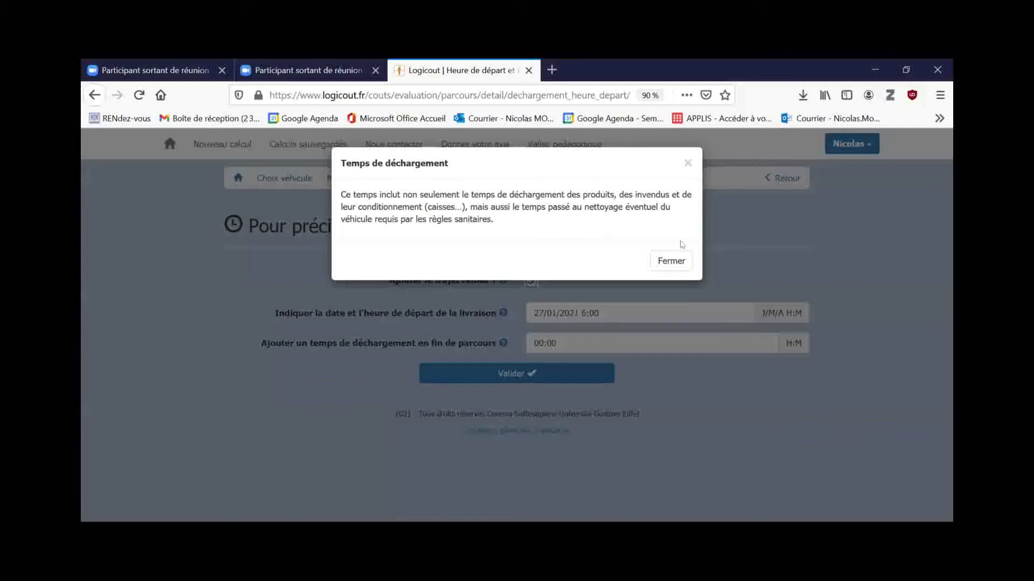
click(676, 259)
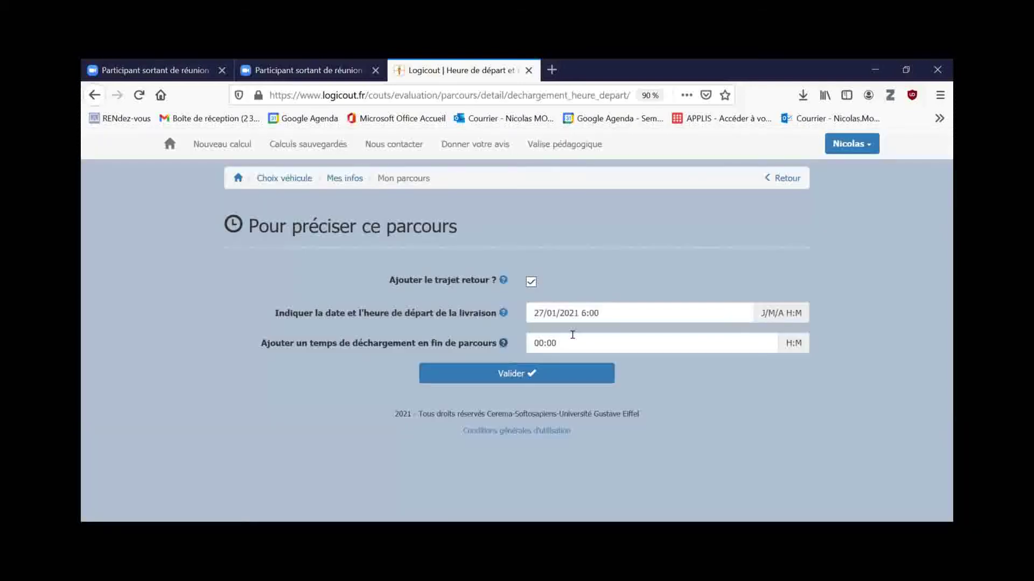
drag(566, 343, 544, 338)
text(25)
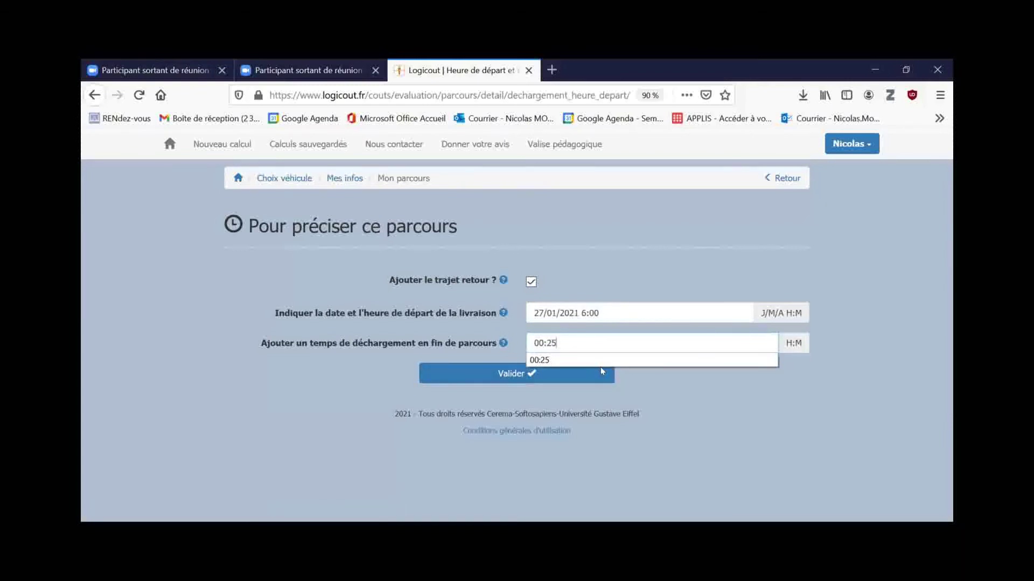
click(598, 360)
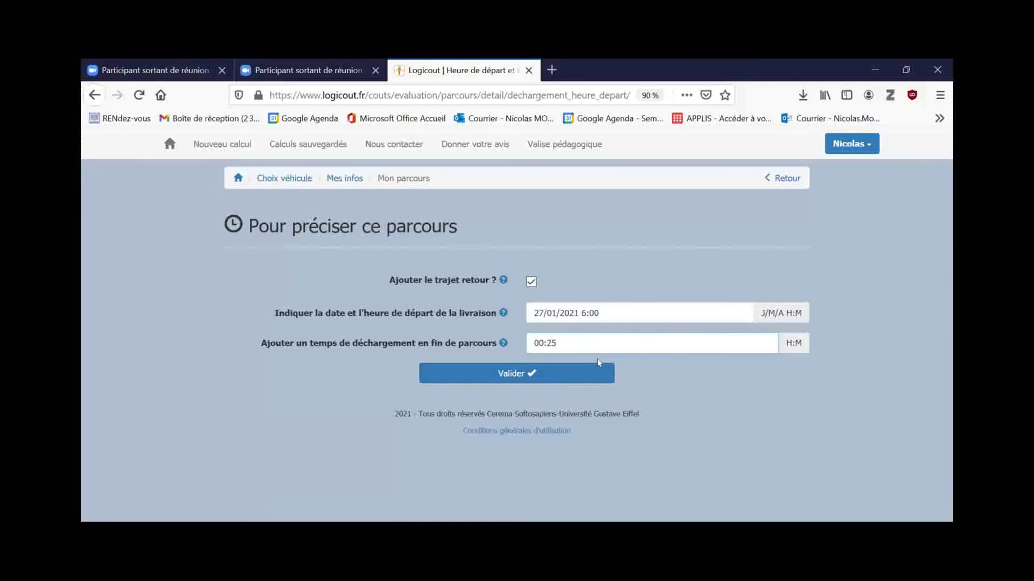
click(529, 381)
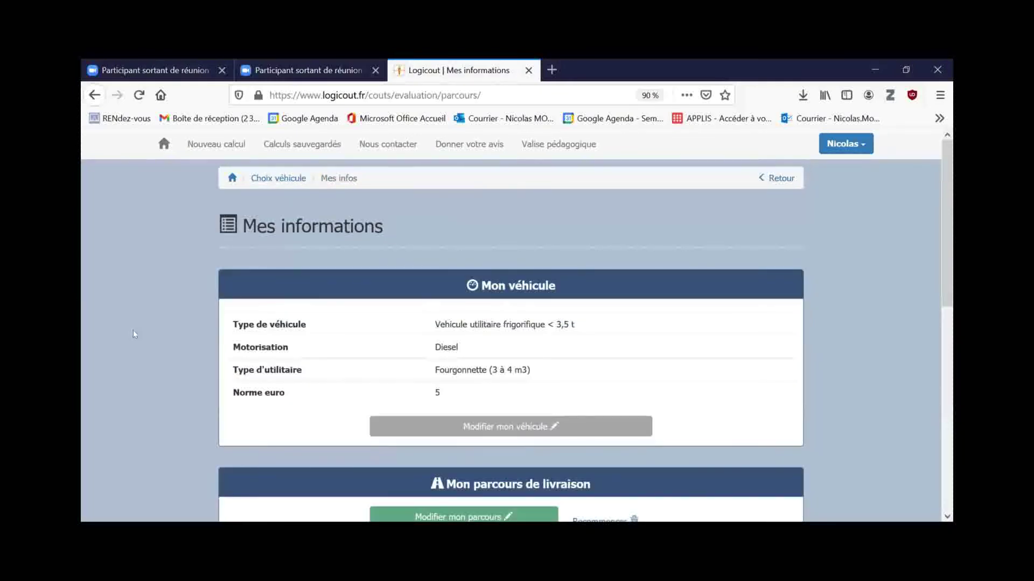
Review the vehicle and route summary, and set the transported quantity to 50 with kg as the unit
scroll(168, 306, down, 6)
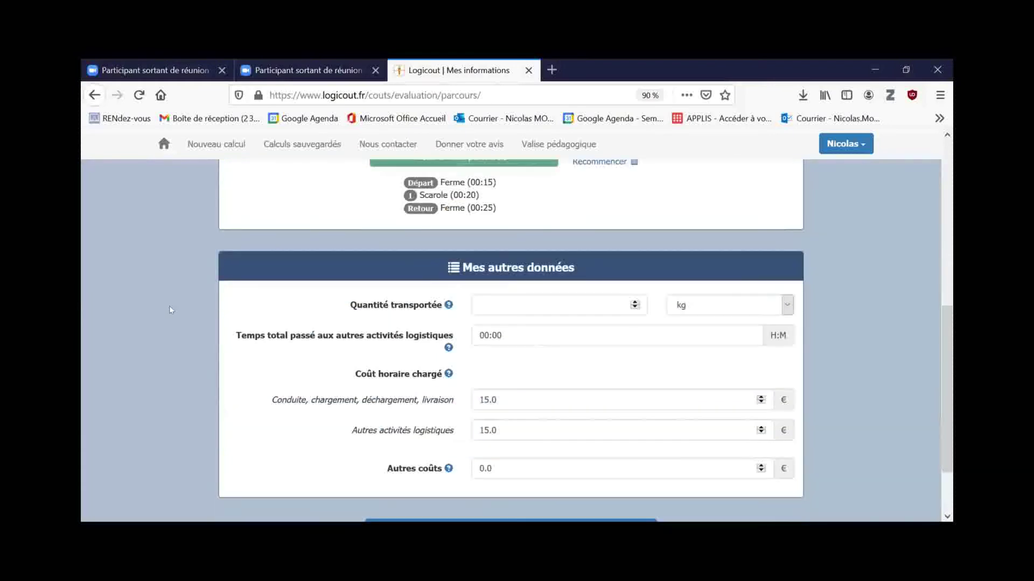
scroll(169, 305, up, 4)
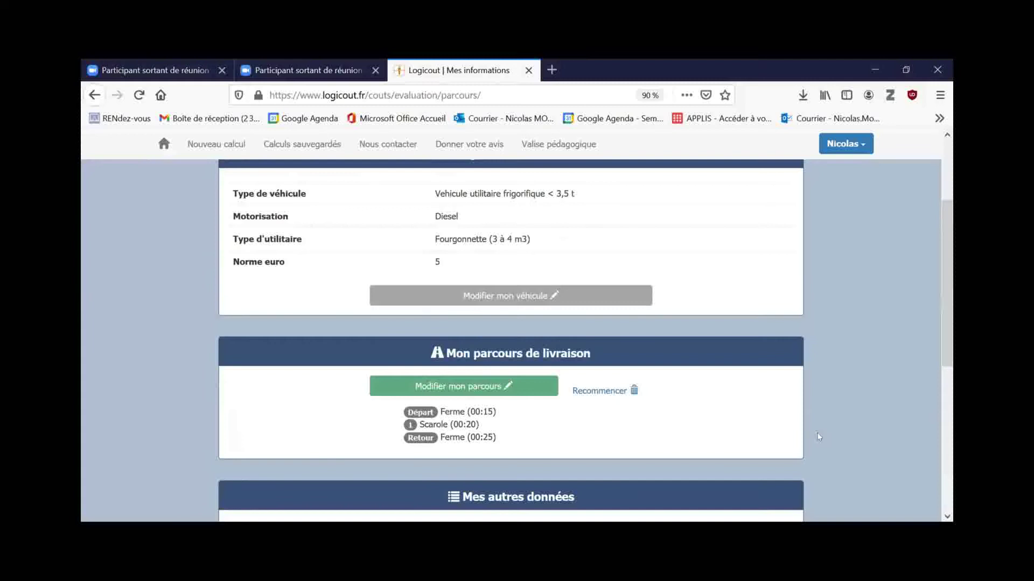
scroll(511, 340, down, 2)
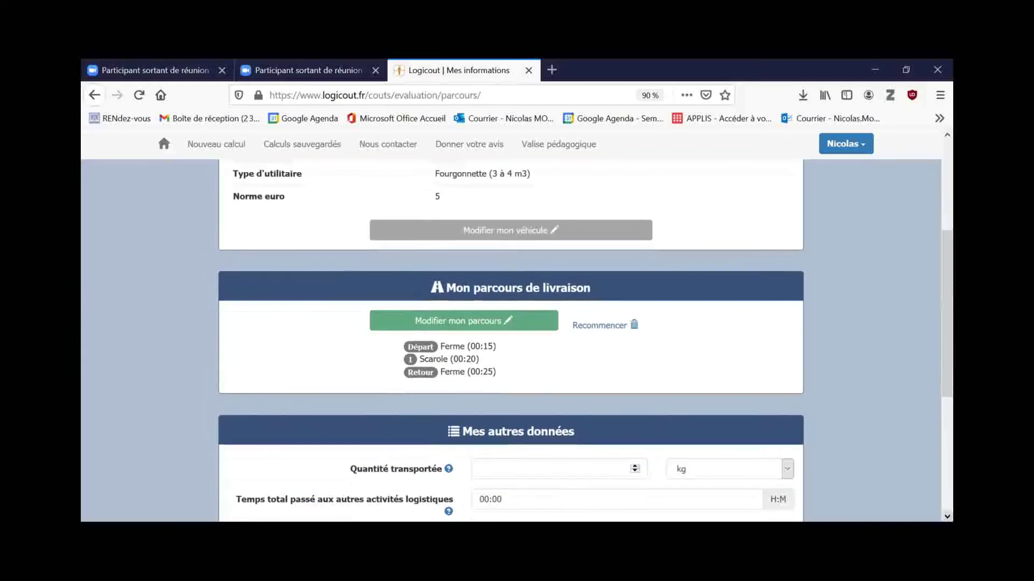
scroll(511, 340, down, 3)
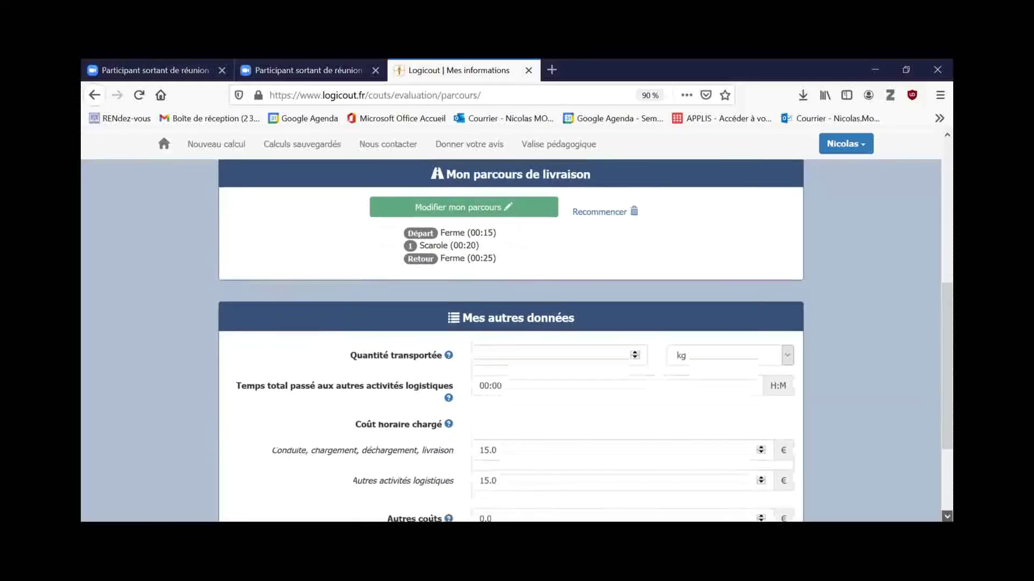
scroll(510, 340, down, 1)
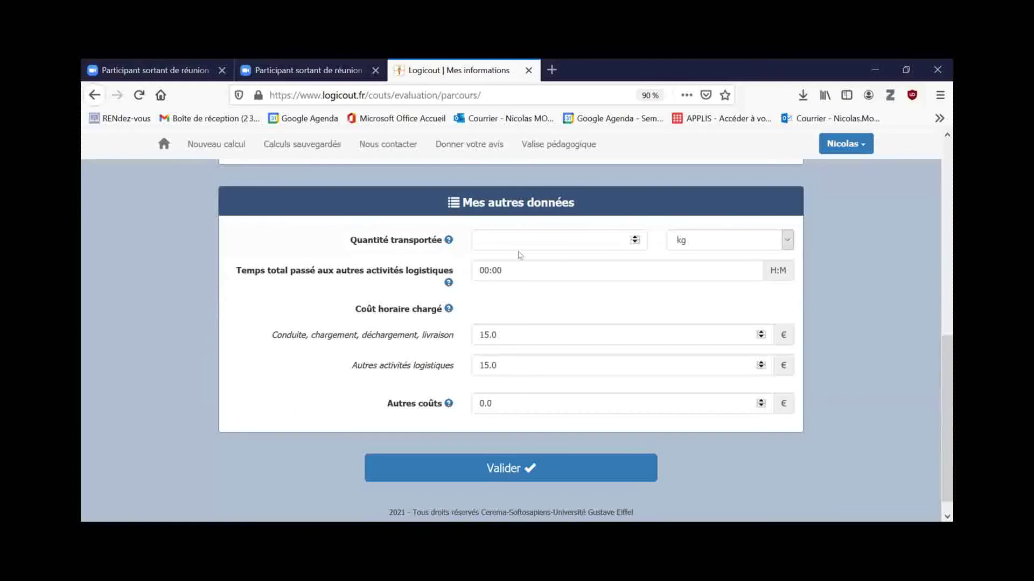
click(514, 232)
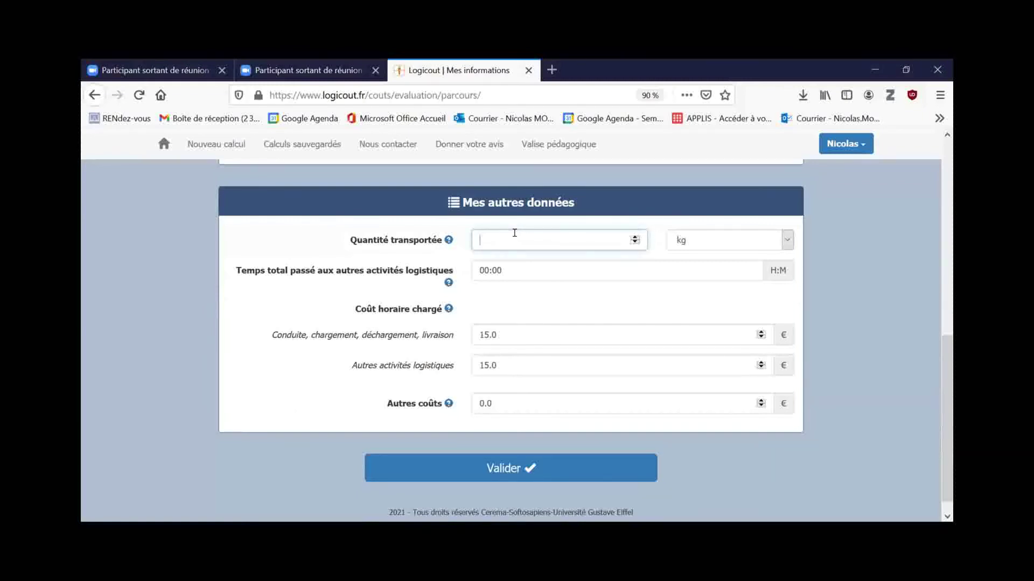
text(50)
click(787, 240)
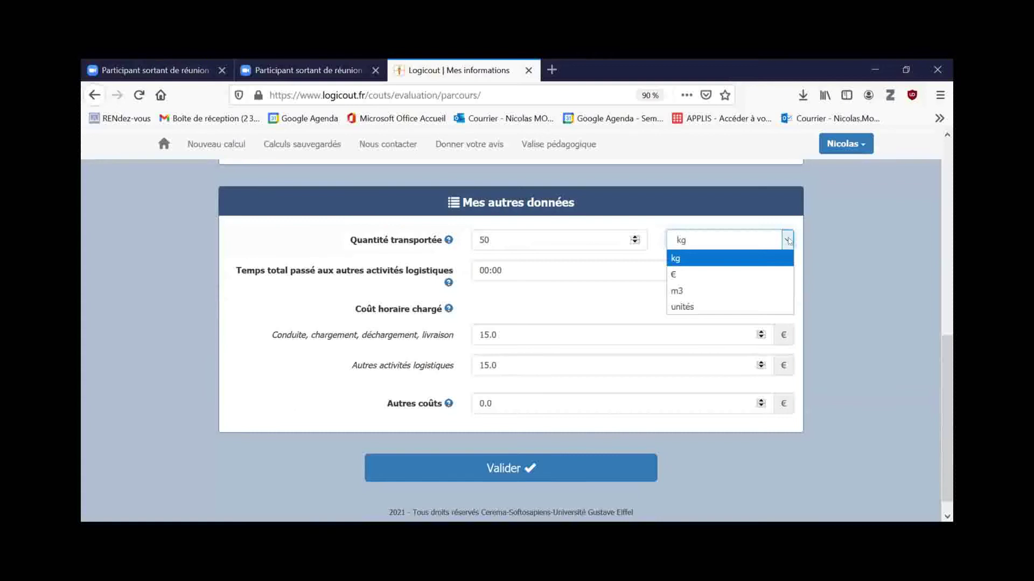
click(525, 265)
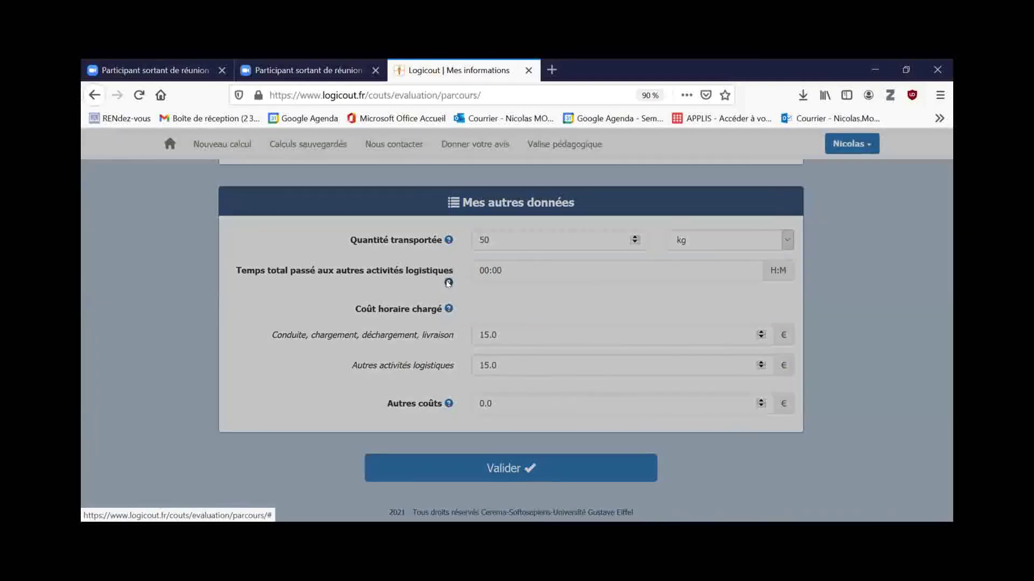
Read the help on other logistics activities, set their total time to 00:30 and validate to calculate the delivery cost
click(447, 283)
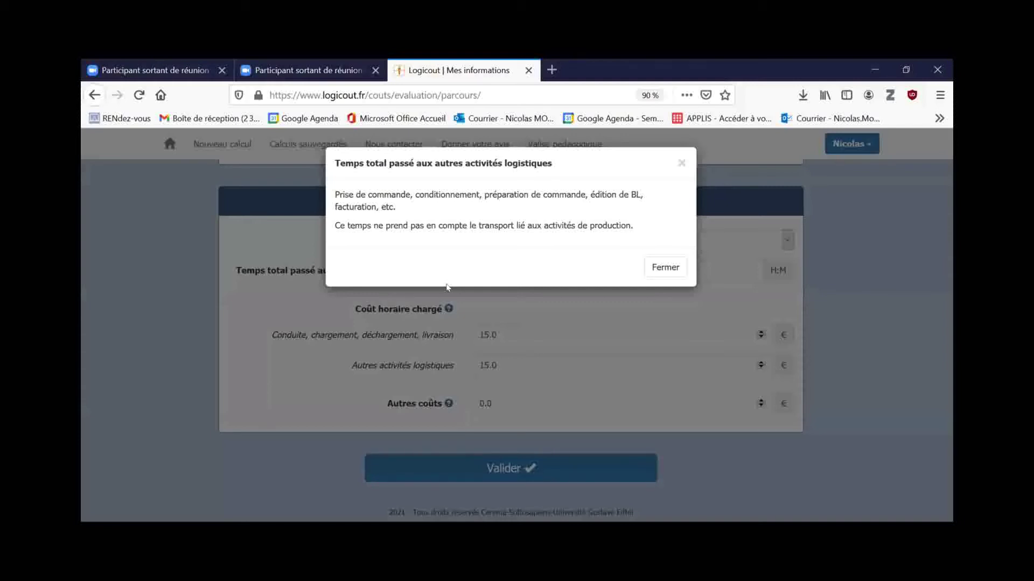
click(678, 164)
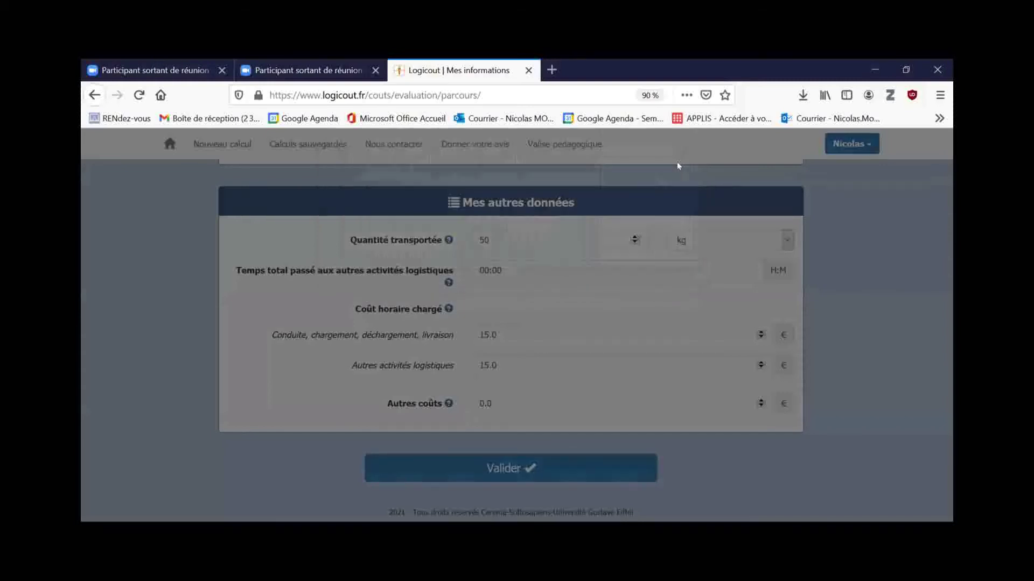
click(496, 270)
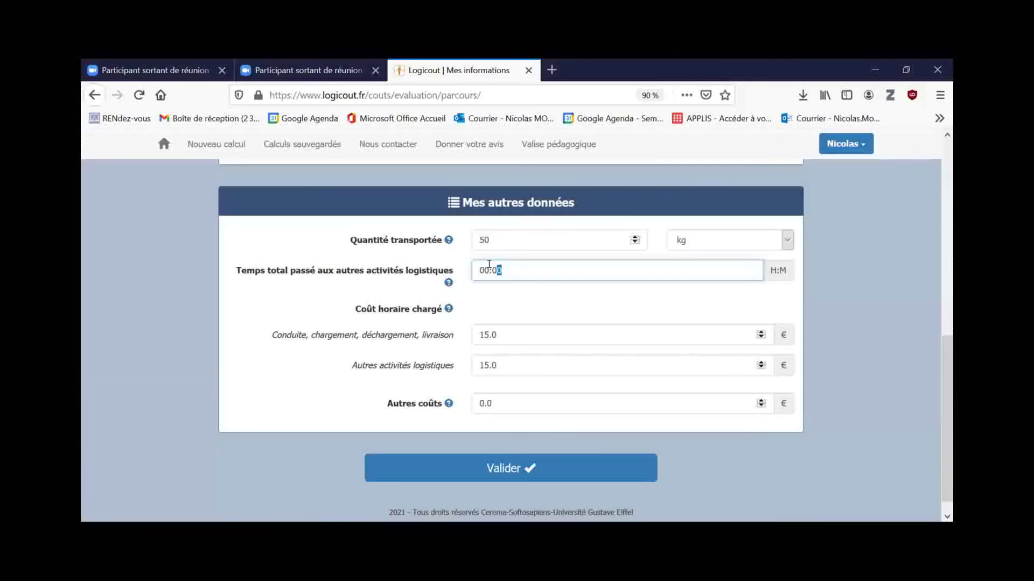
text(30)
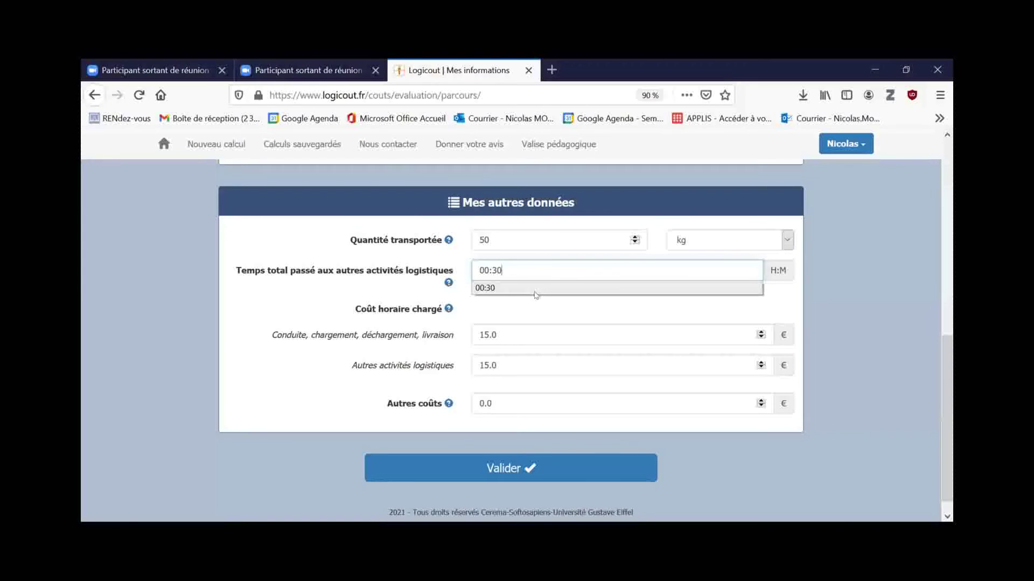
click(536, 289)
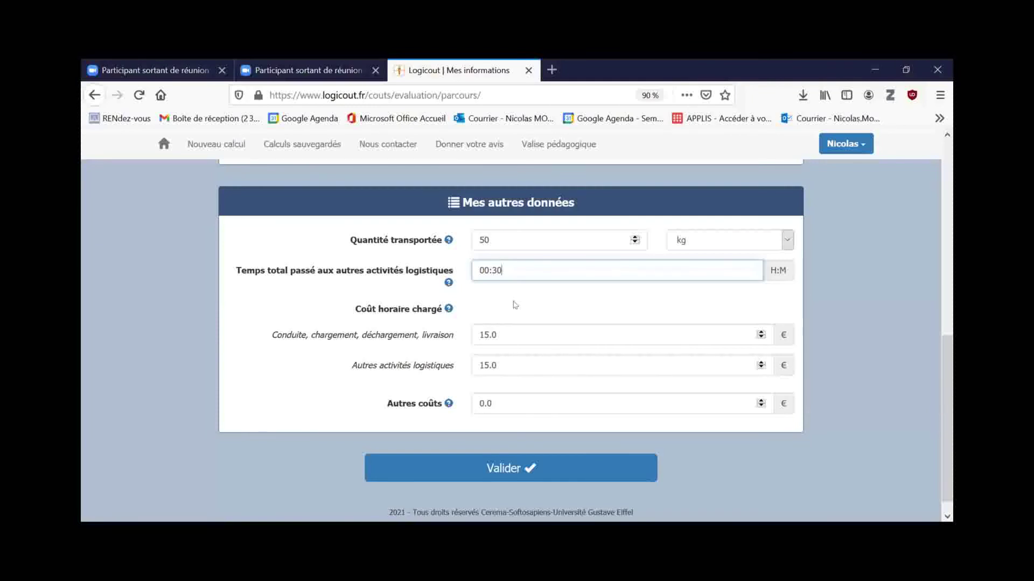
click(499, 469)
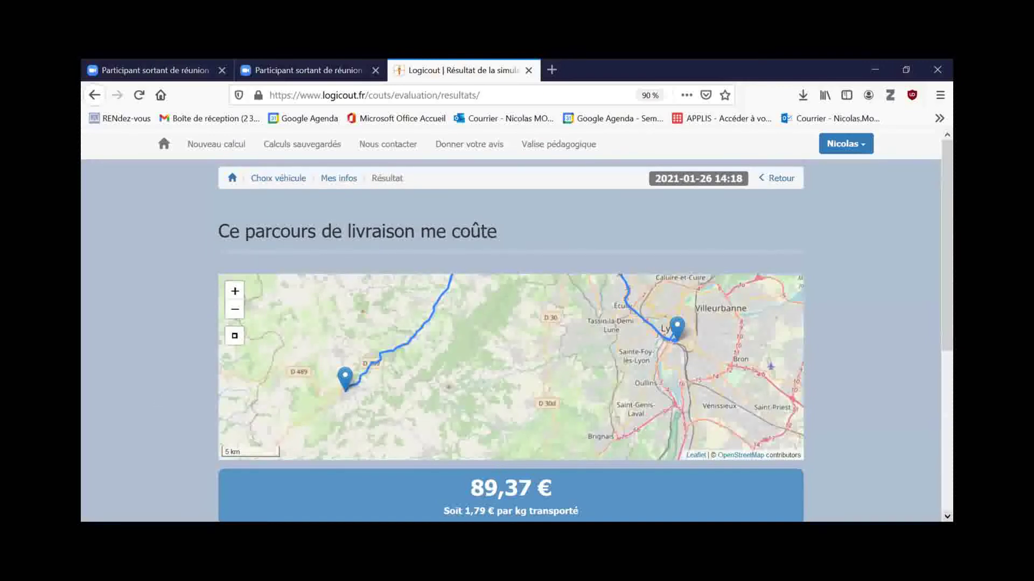
Expand the delivery cost detail and examine its breakdown by vehicle use, driving, loading and unloading, other logistics activities and other costs
scroll(510, 331, down, 3)
scroll(511, 331, down, 2)
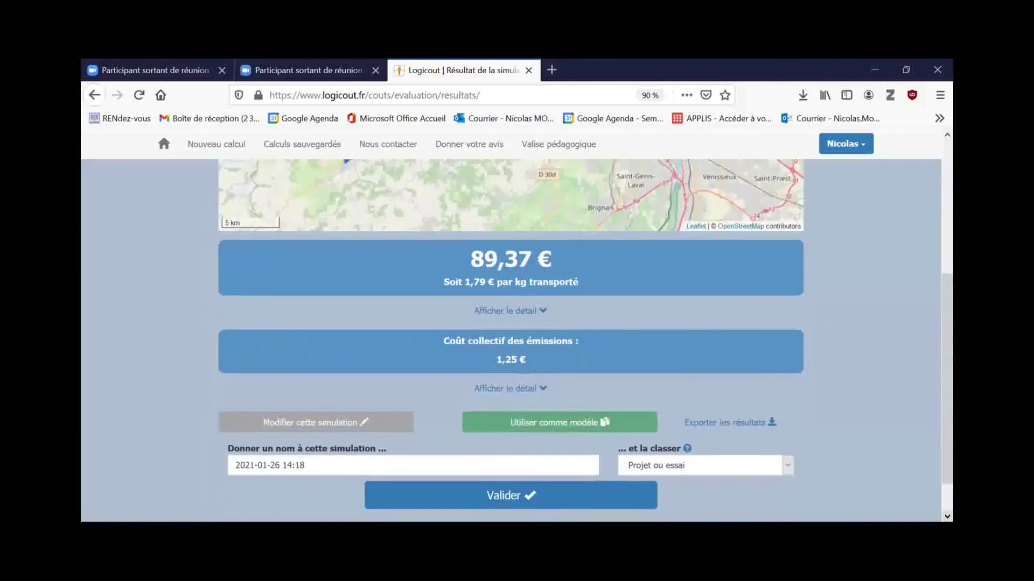
scroll(510, 331, down, 1)
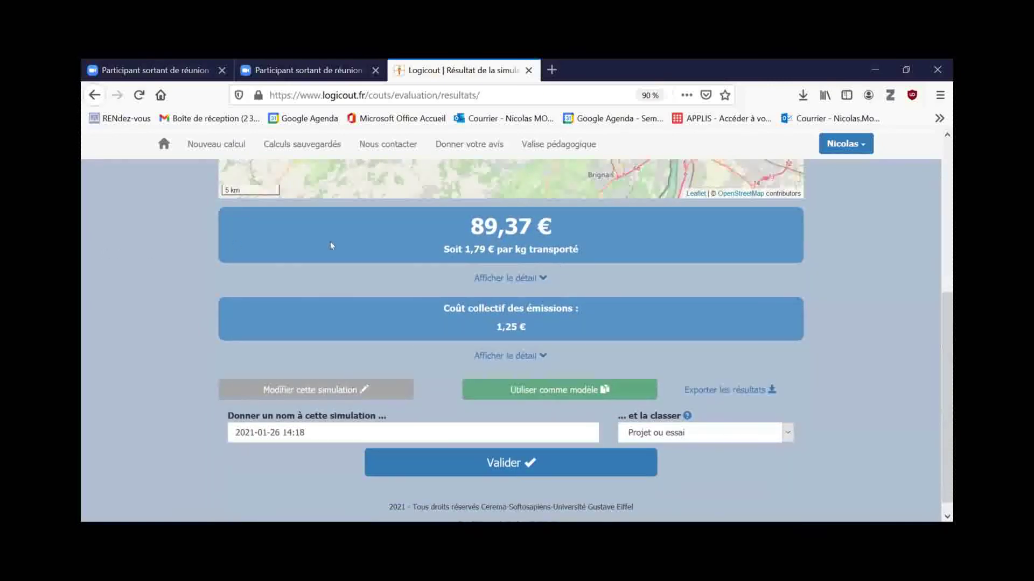
click(543, 279)
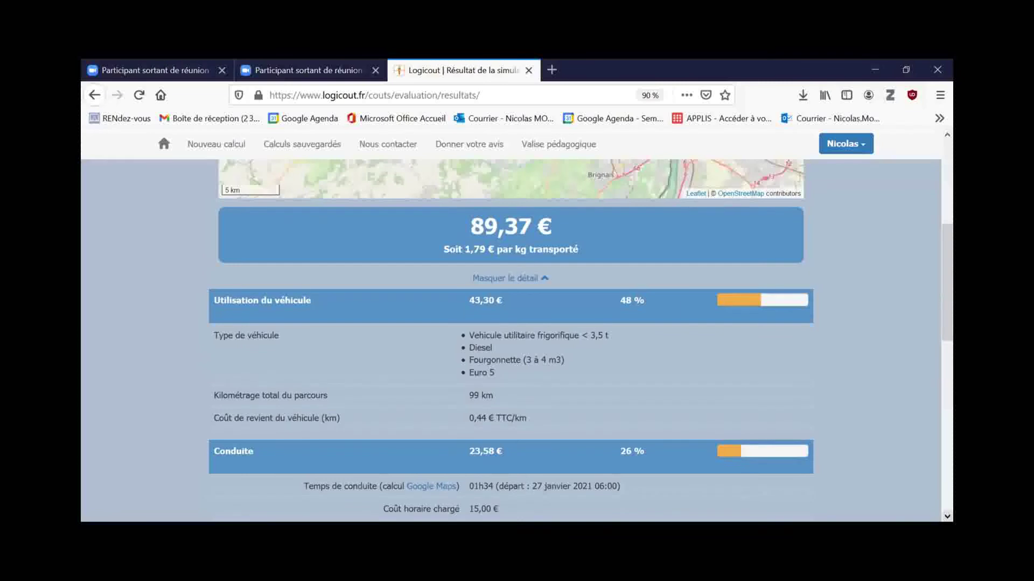
scroll(517, 339, down, 1)
scroll(516, 339, down, 2)
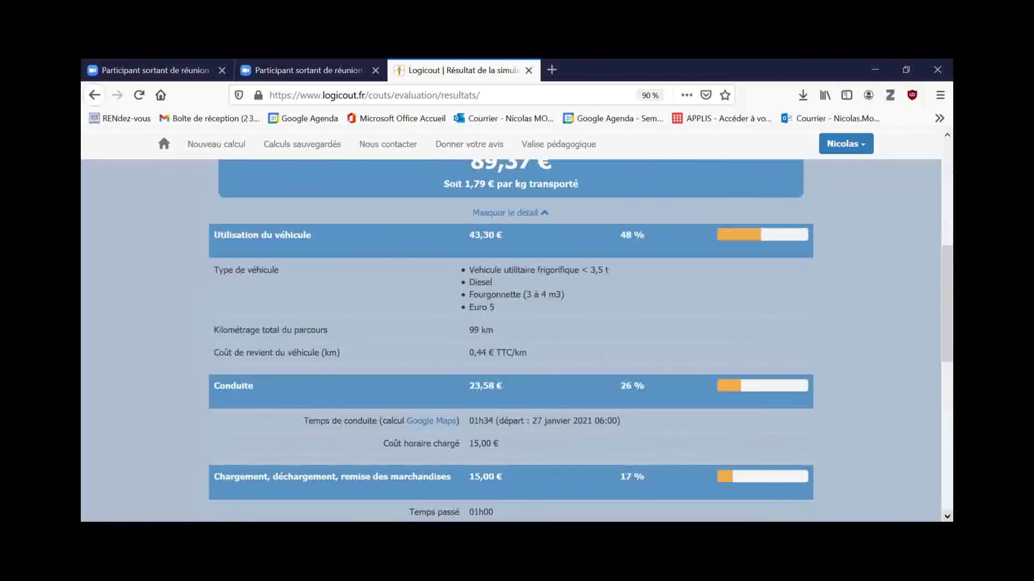
scroll(517, 340, down, 4)
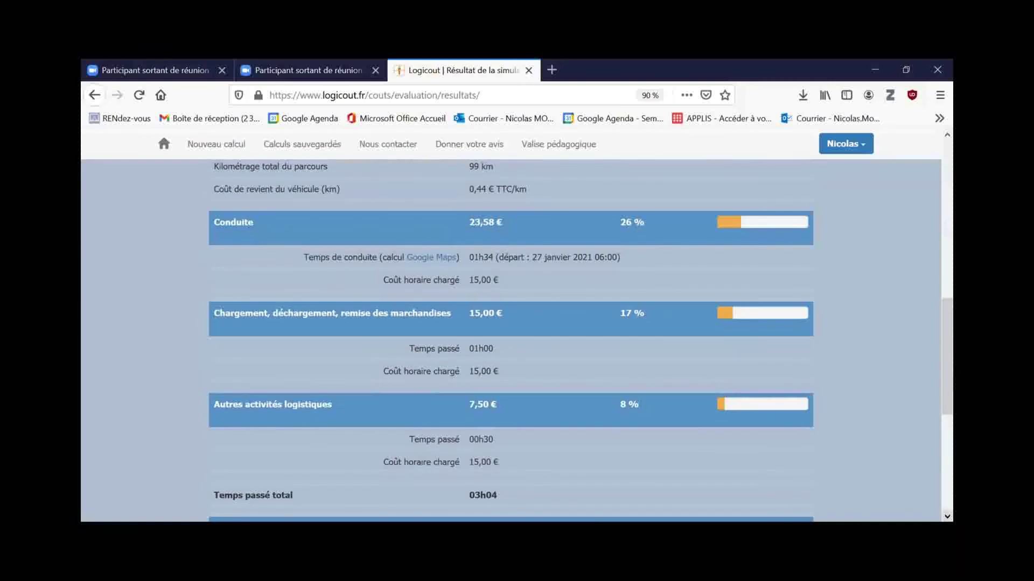
scroll(517, 340, down, 1)
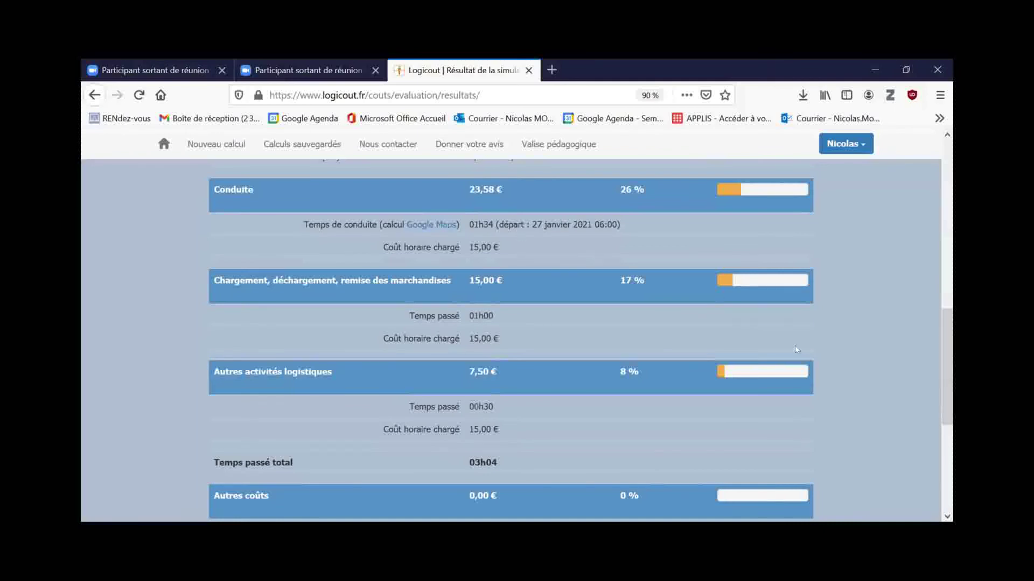
scroll(932, 496, down, 2)
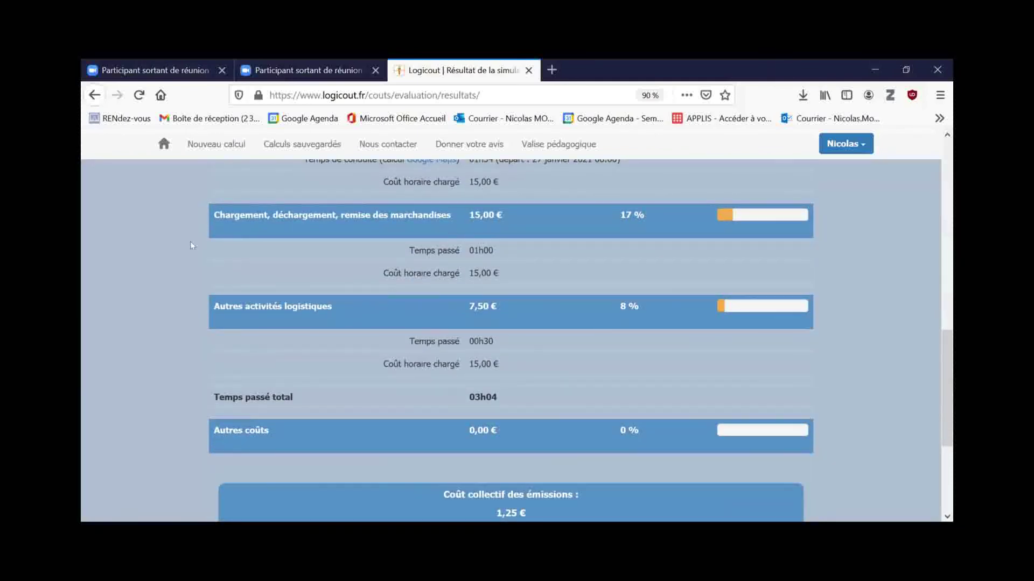
scroll(190, 246, up, 10)
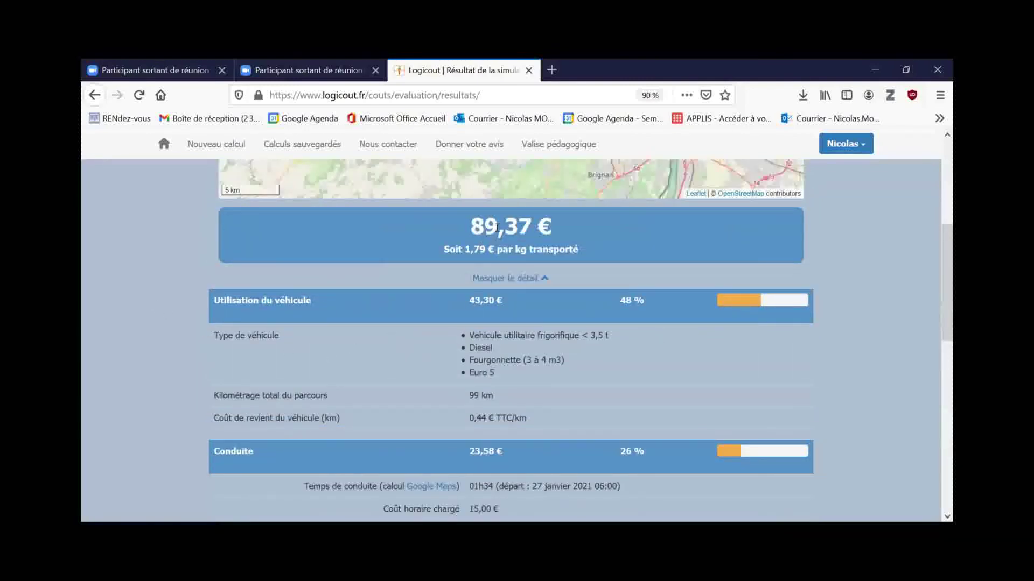